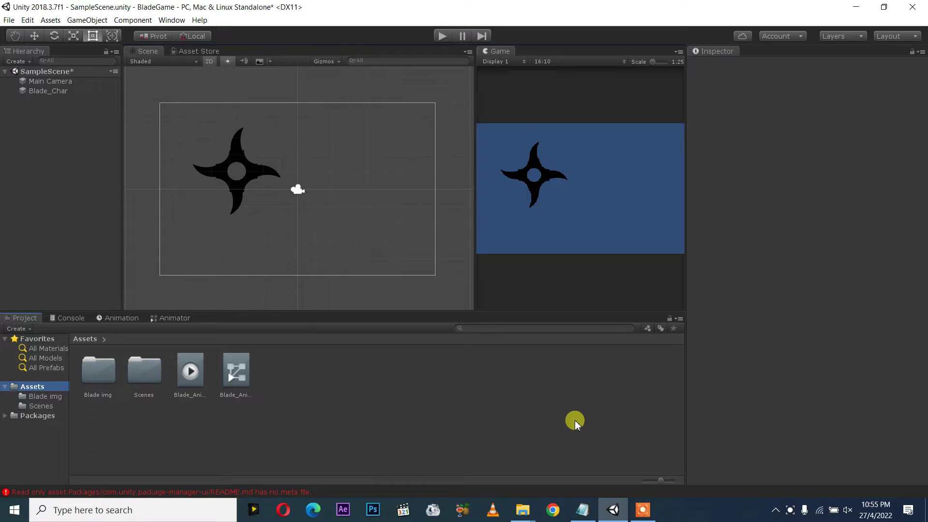
Inspect the Blade_Char shuriken object's components and look inside the Blade img folder
left_click(241, 184)
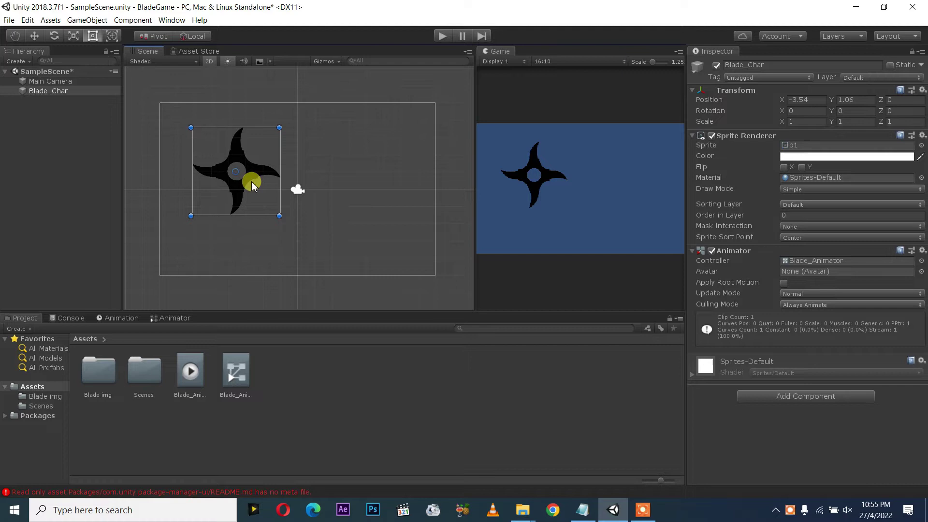
double_click(105, 370)
left_click(213, 389)
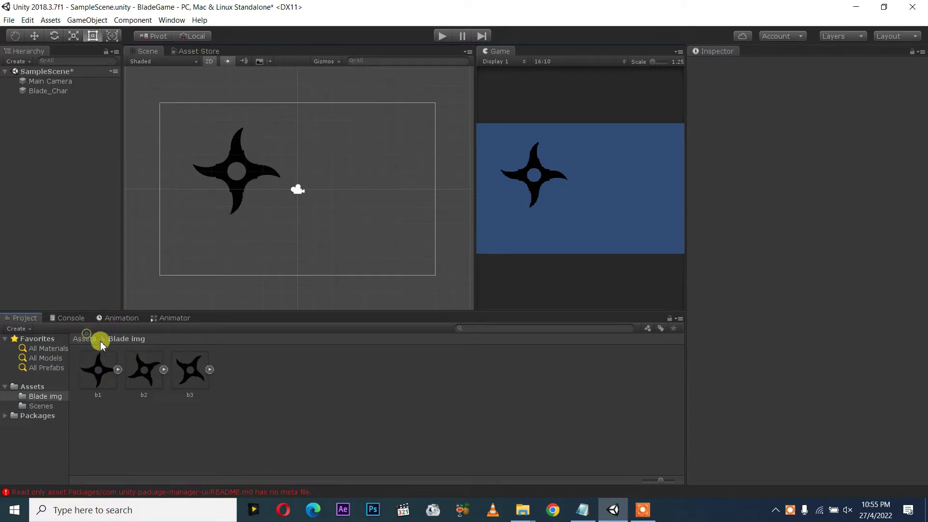
Review the Blade_Animation clip and Blade_Animator controller, then reopen the Blade img folder showing b1–b3
left_click(83, 336)
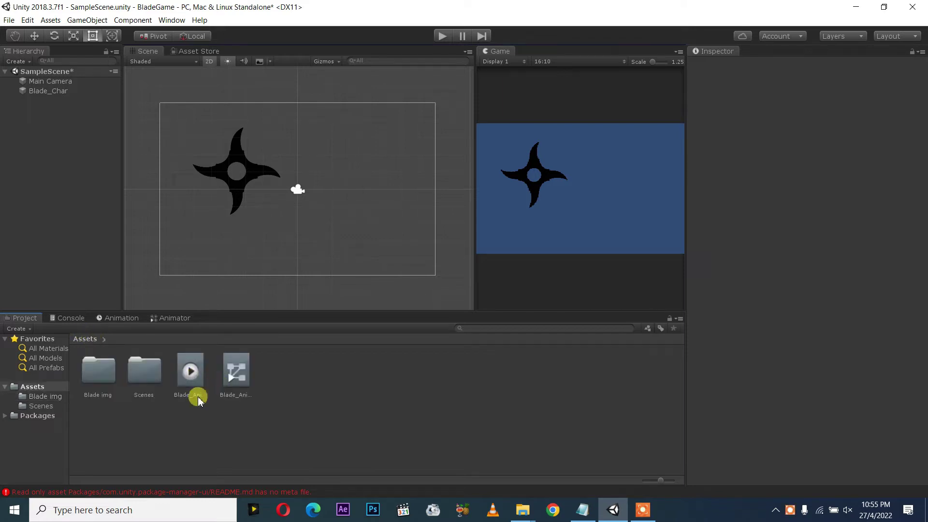
left_click(191, 395)
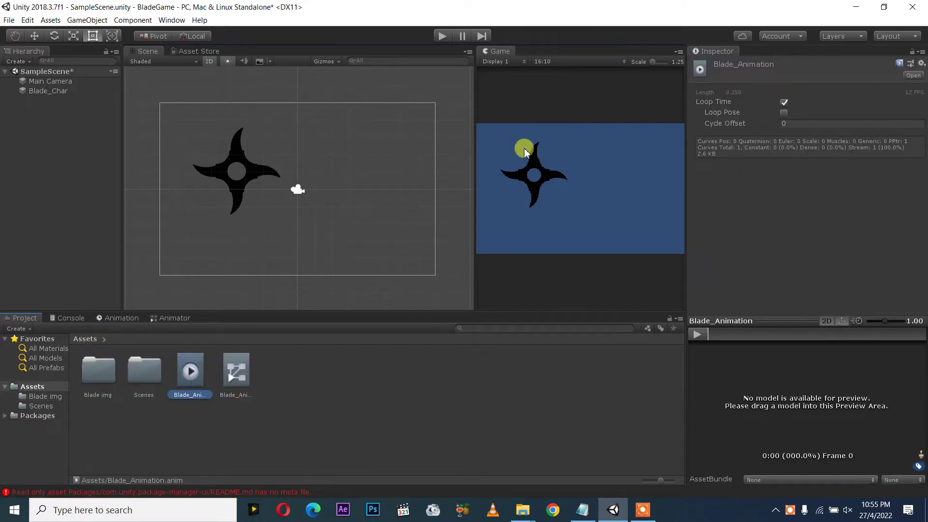
left_click(230, 370)
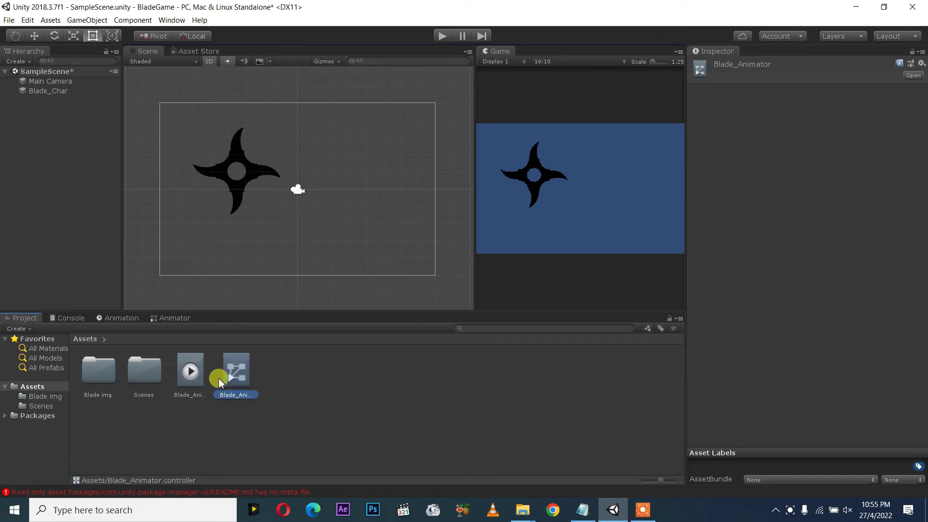
double_click(81, 382)
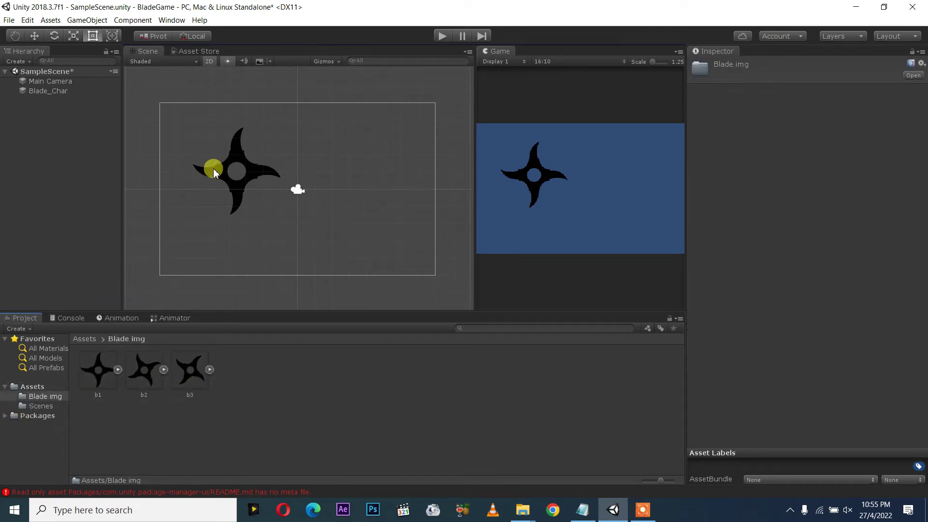
Preview the spinning blade in Play mode, pausing and resuming before stopping
left_click(442, 35)
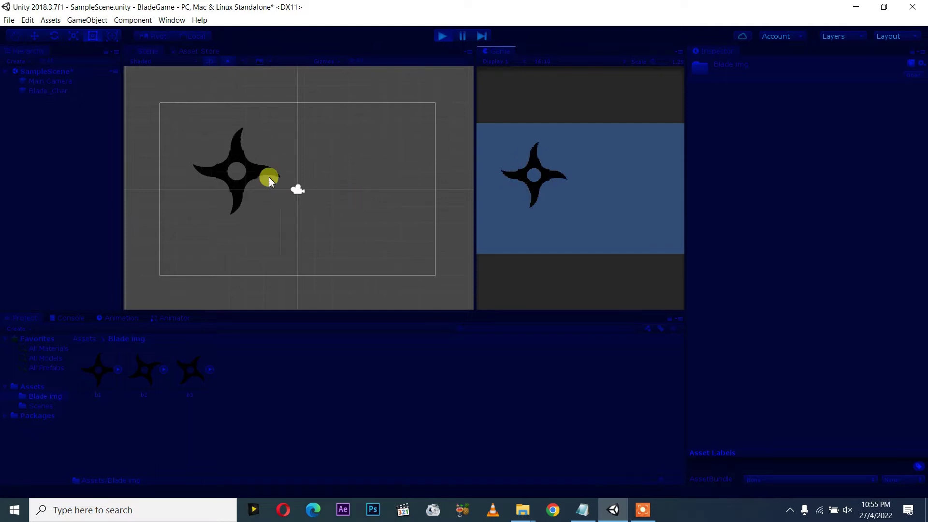
left_click(476, 38)
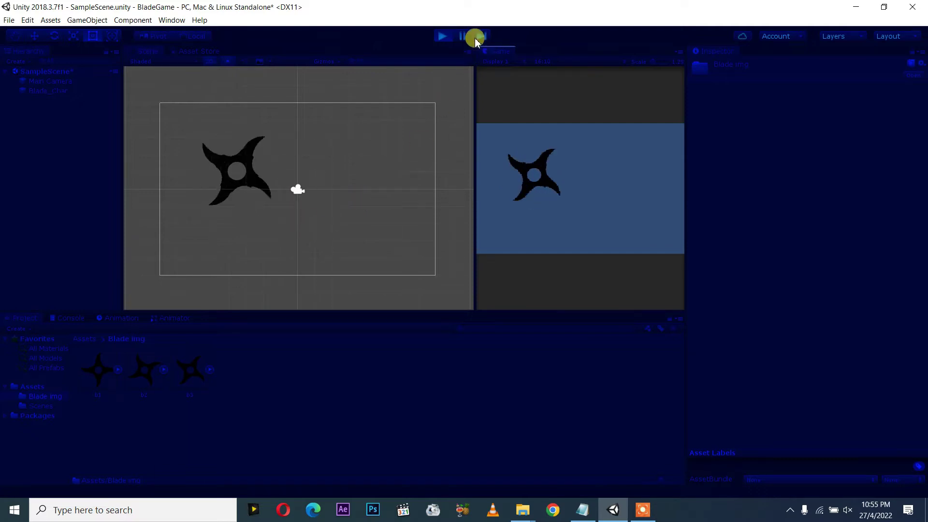
left_click(457, 36)
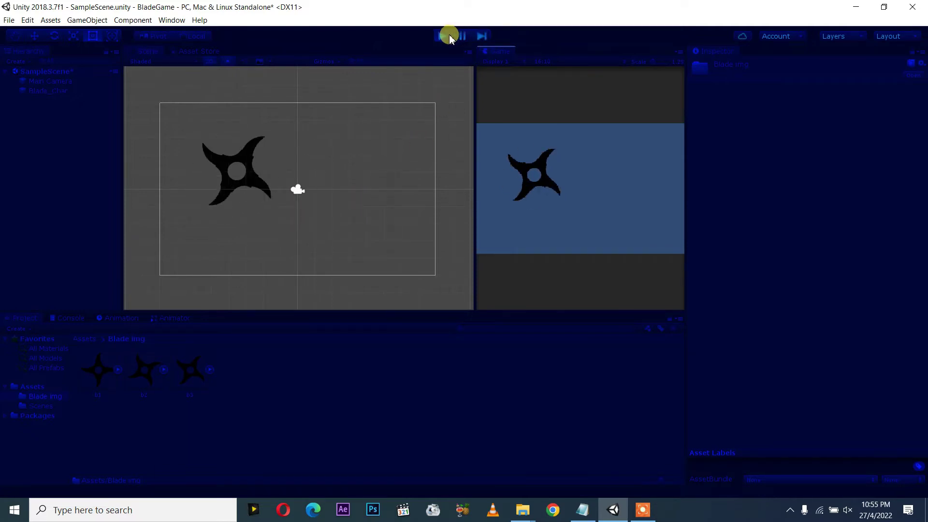
left_click(449, 37)
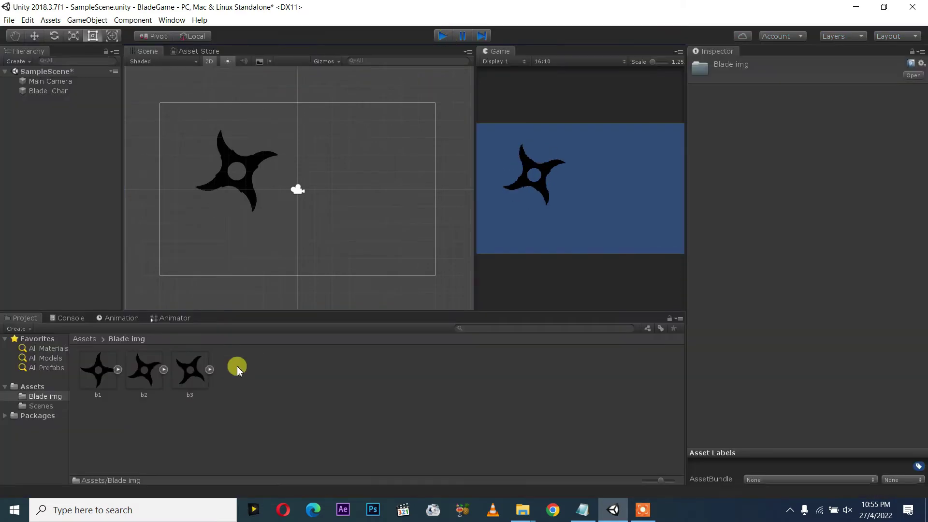
Check the 'Background Design' item in the Unity Tamil.txt session notes
left_click(582, 510)
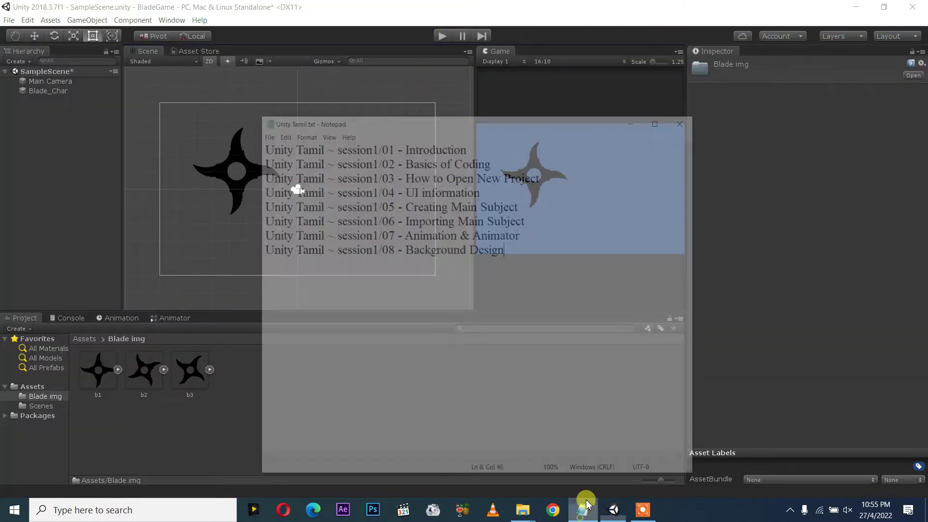
left_click_drag(485, 197, 369, 202)
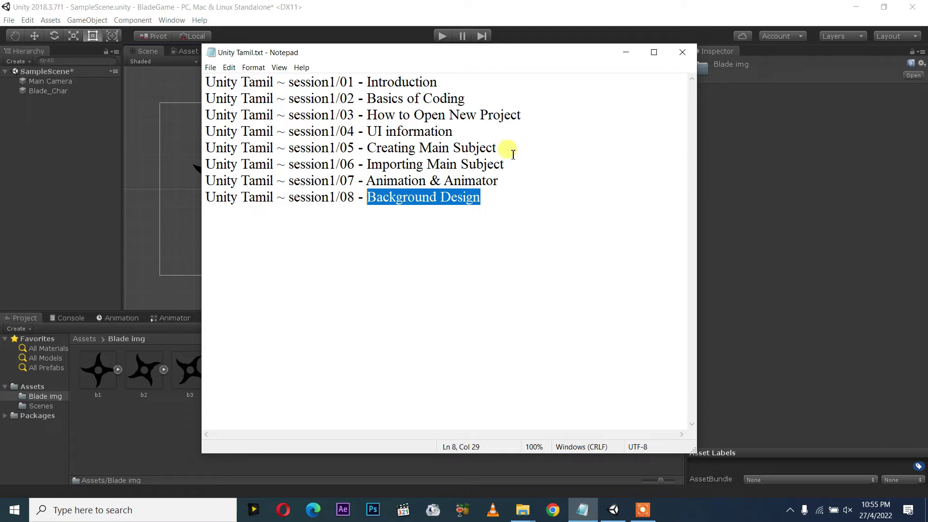
left_click(625, 53)
left_click(325, 381)
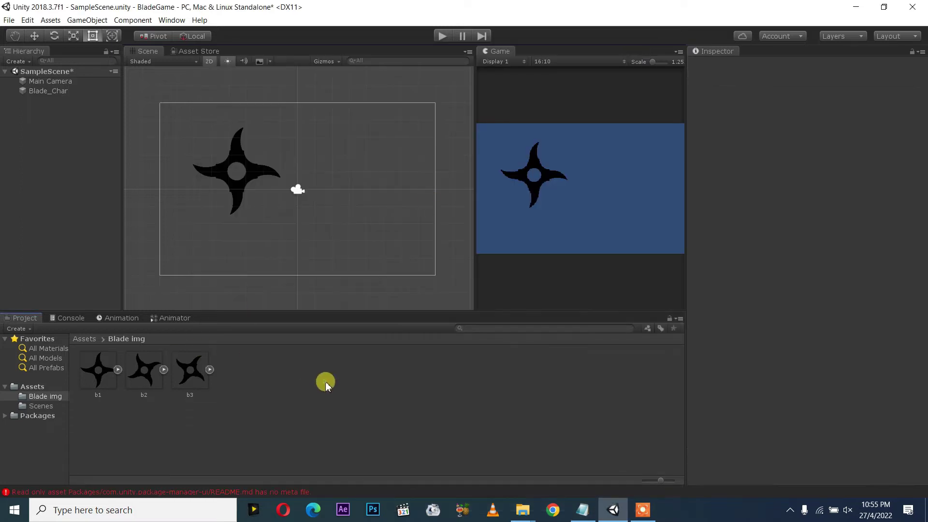
Drag BG.jpg from the Explorer bg folder into the Project panel's Assets
mouse_move(520, 515)
left_click(617, 463)
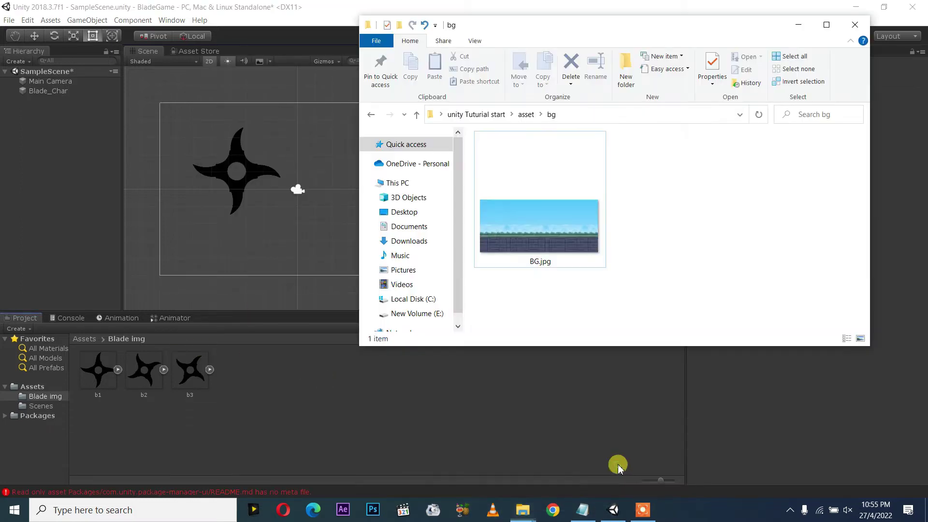
left_click(534, 235)
left_click_drag(534, 236, 79, 346)
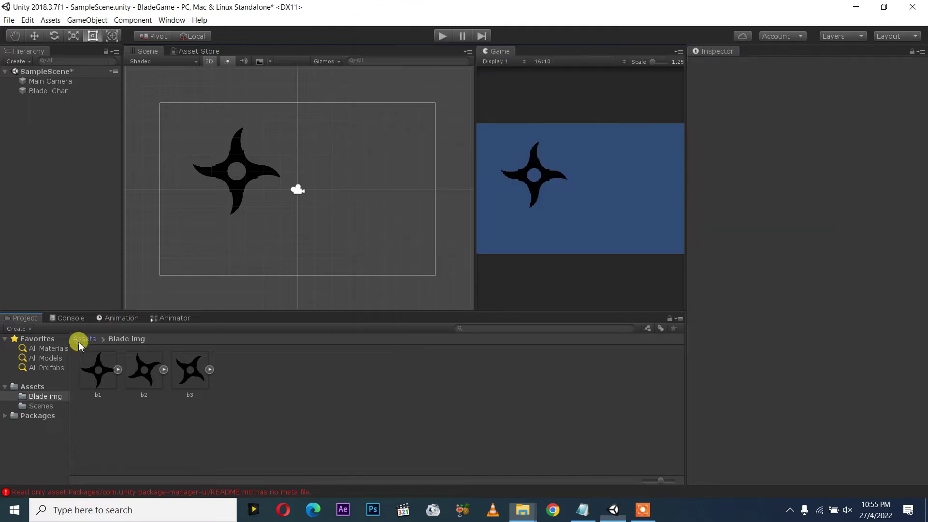
left_click(80, 346)
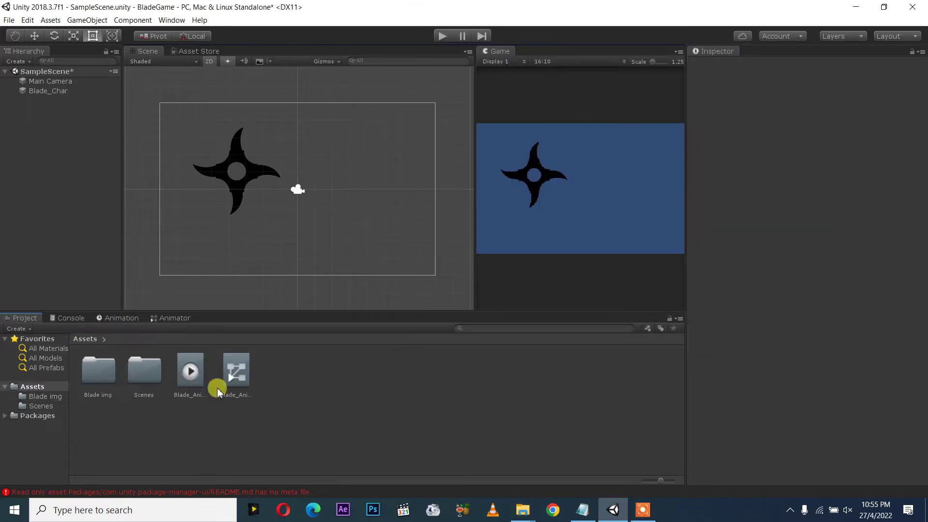
Create a new folder named BG in Assets via Create > Folder and open it
right_click(332, 411)
mouse_move(411, 168)
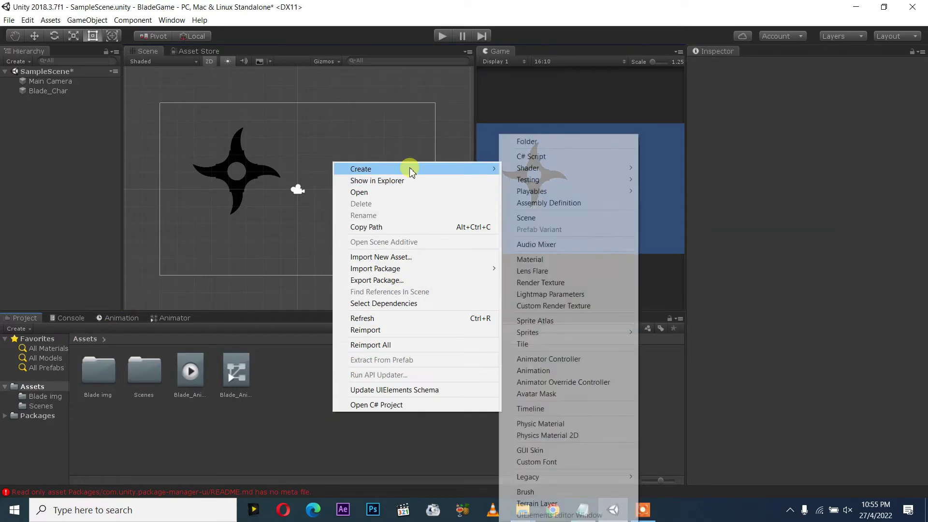
left_click(545, 141)
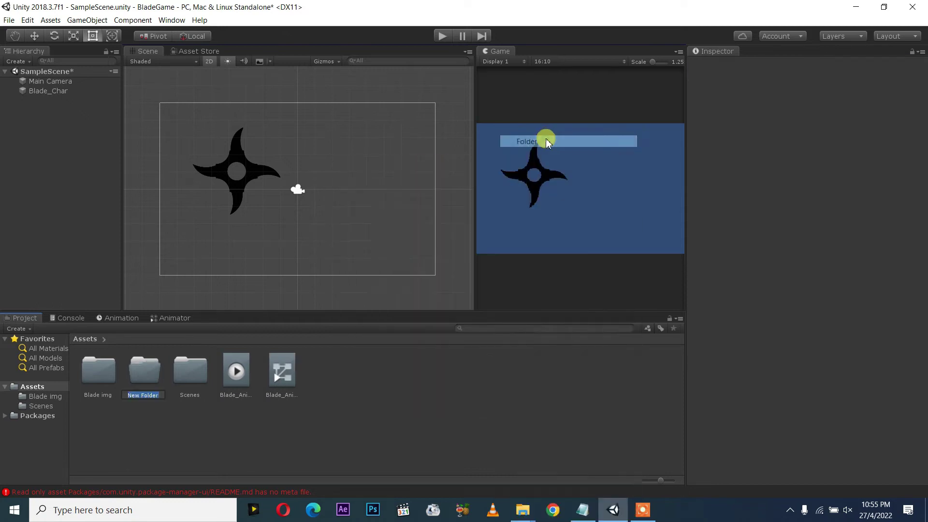
type("BG")
left_click(295, 410)
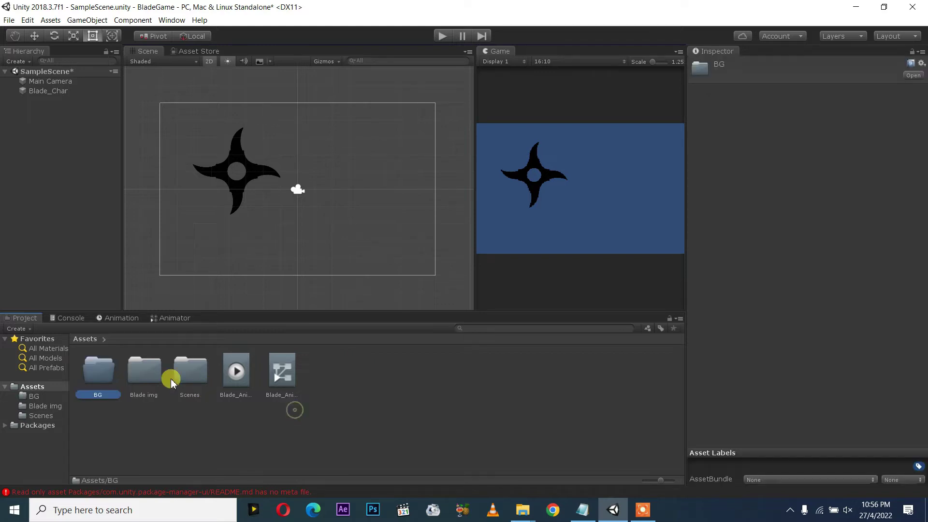
double_click(99, 371)
left_click(523, 508)
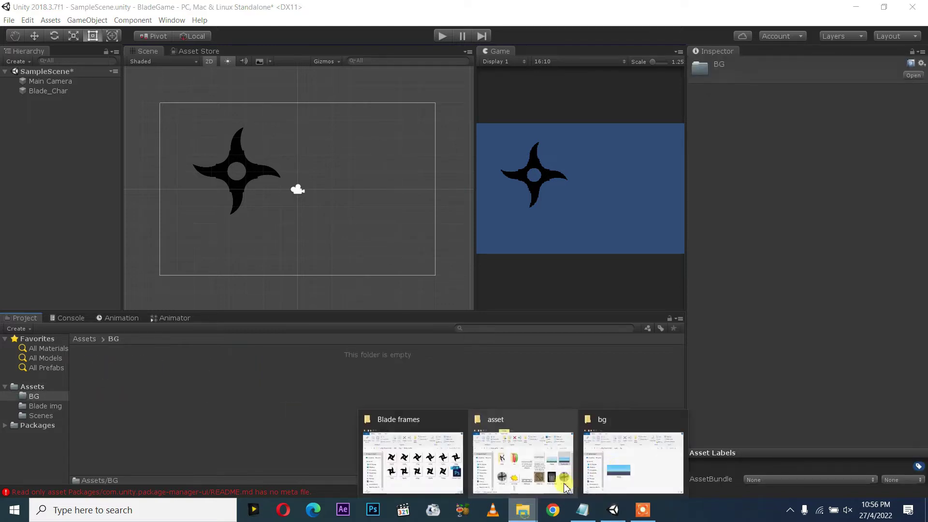
Drag BG.jpg from the Explorer bg window into Unity's BG folder
left_click(629, 461)
mouse_move(566, 227)
left_mouse_down()
mouse_move(297, 413)
mouse_move(189, 403)
left_mouse_up()
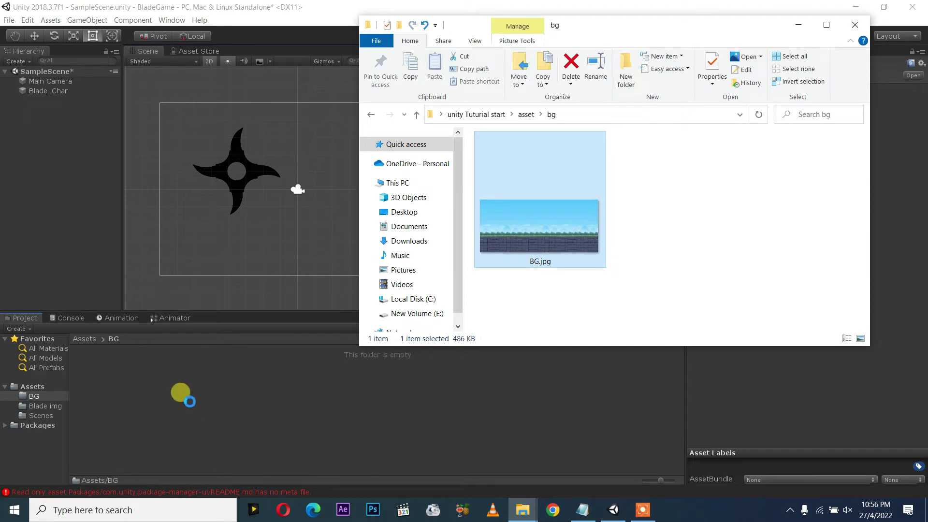
left_click(181, 402)
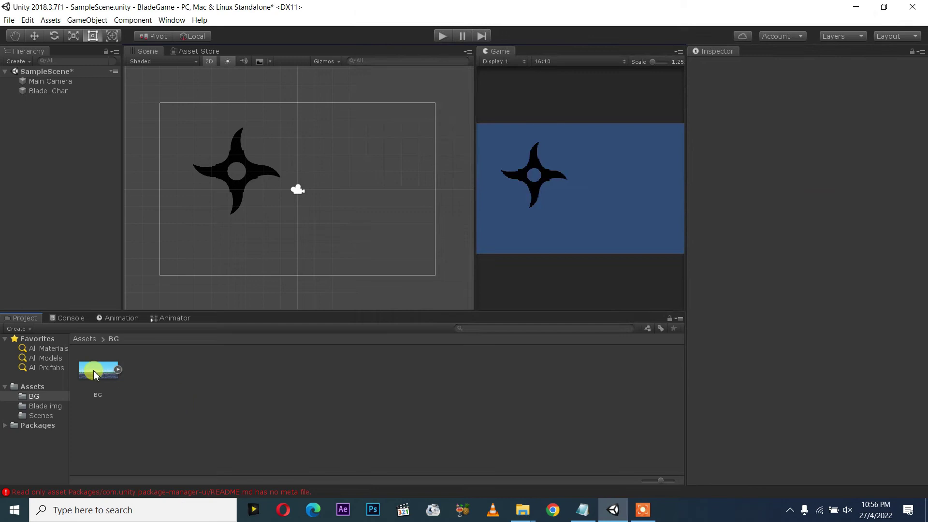
left_click_drag(94, 370, 164, 405)
Place the BG sprite in the Scene view and set its Order in Layer to -1
mouse_move(177, 408)
left_mouse_down()
mouse_move(66, 404)
mouse_move(305, 205)
mouse_move(292, 286)
mouse_move(296, 190)
left_mouse_up()
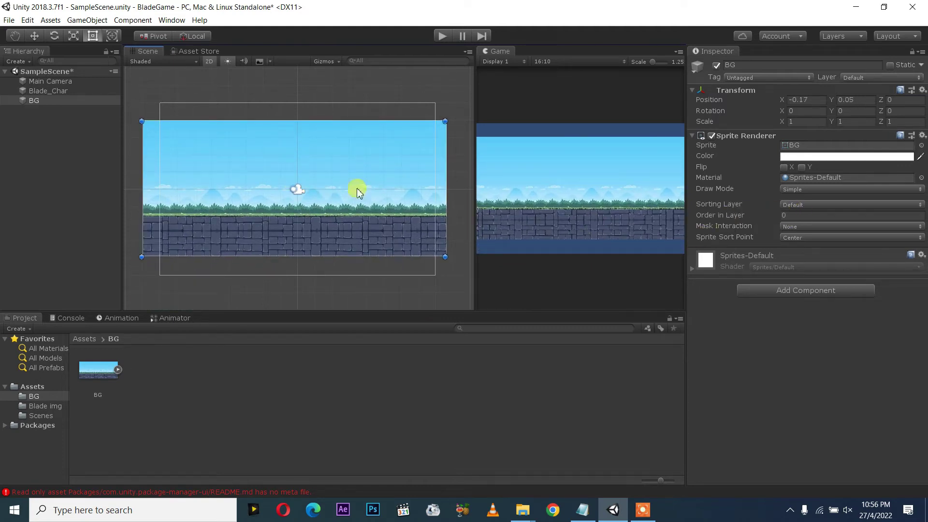
left_click(785, 215)
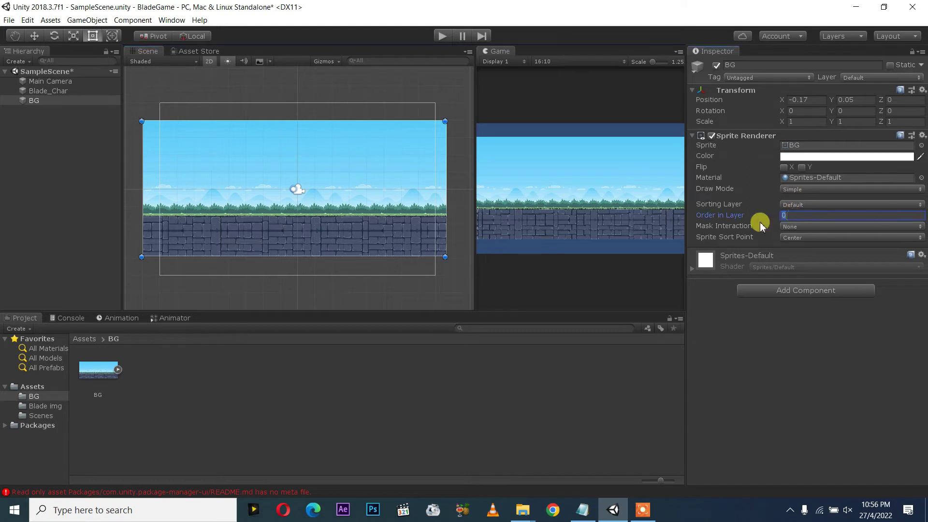
type("-1")
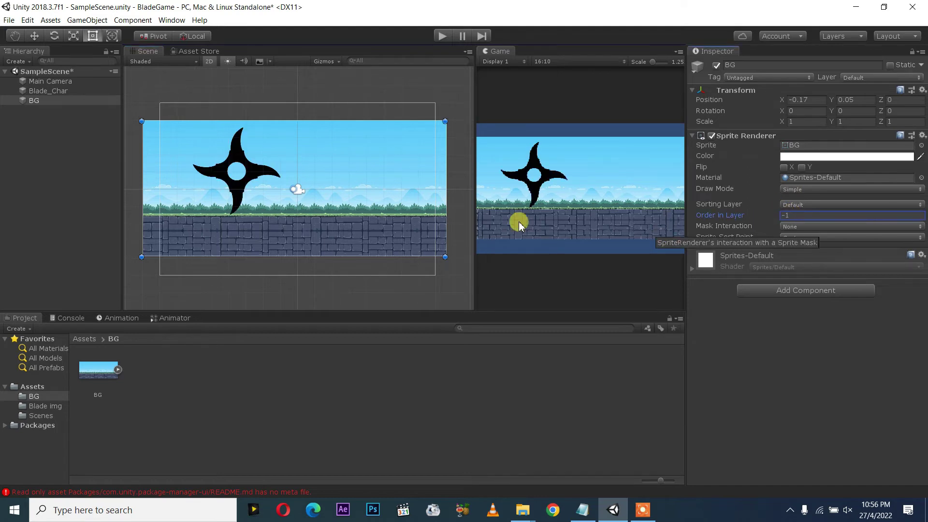
key("Return")
Enlarge BG to 1.281 to fill the camera, then shrink Blade_Char to 0.446 at -3.52, 2.3
left_click_drag(444, 258, 524, 313)
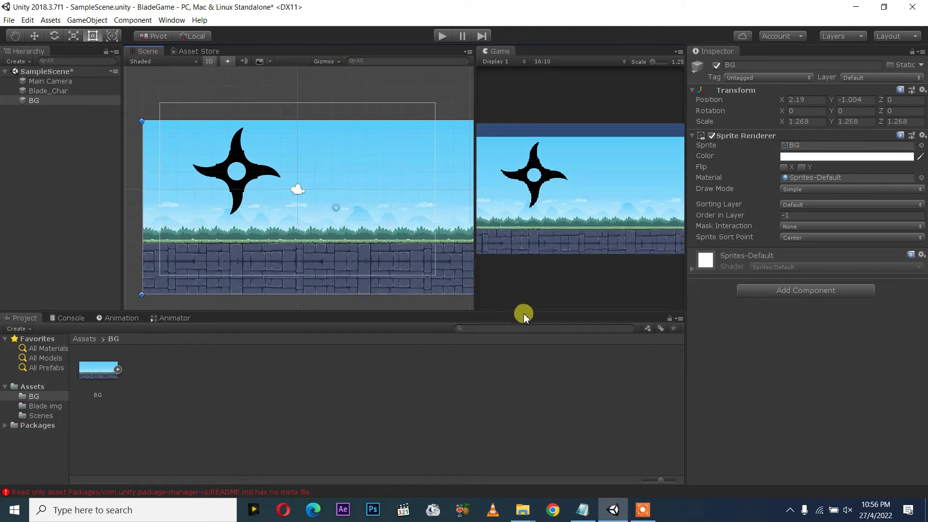
left_click_drag(414, 209, 403, 188)
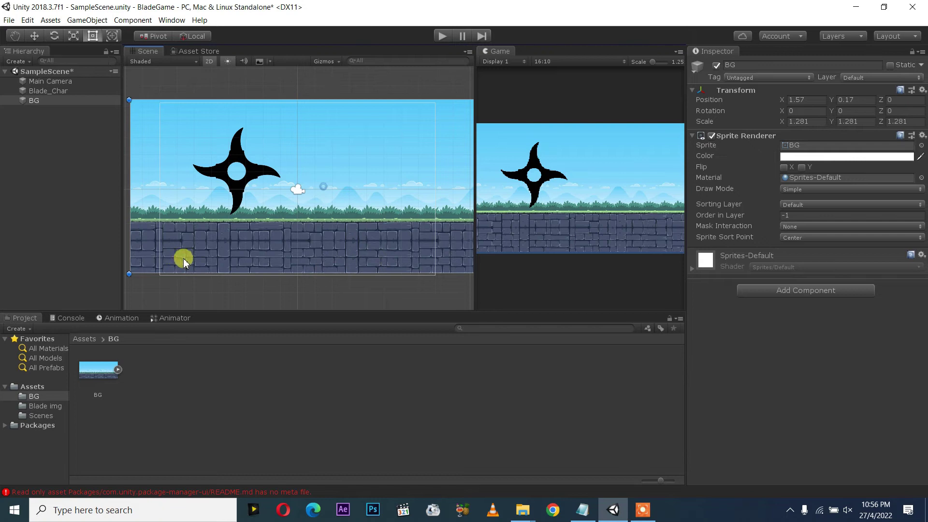
left_click_drag(183, 263, 185, 266)
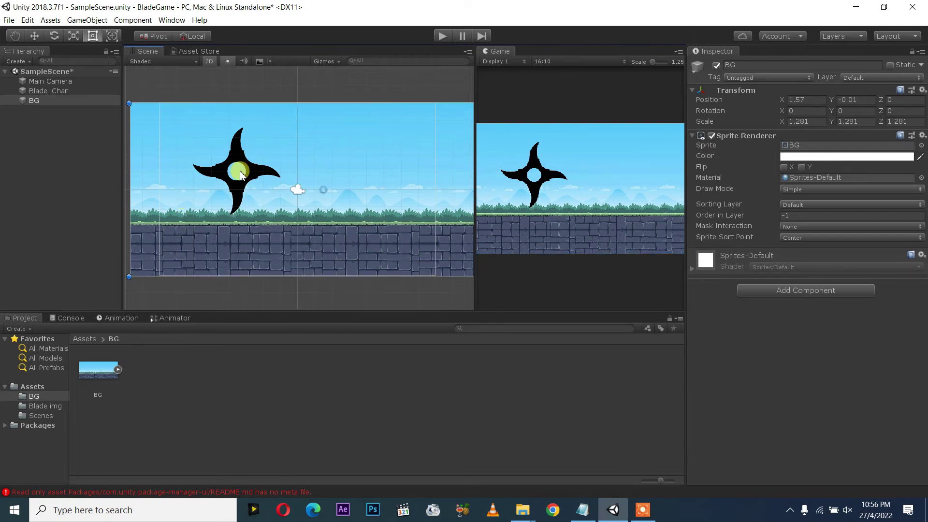
left_click(251, 180)
mouse_move(277, 213)
left_mouse_down()
mouse_move(241, 151)
mouse_move(248, 162)
left_mouse_up()
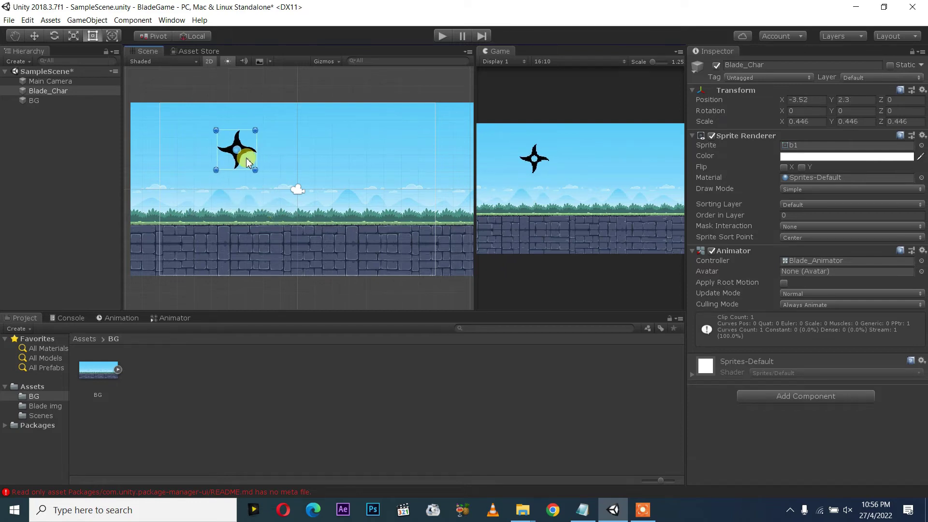
Run the scene in Play mode to test the small shuriken over the background
left_click(442, 37)
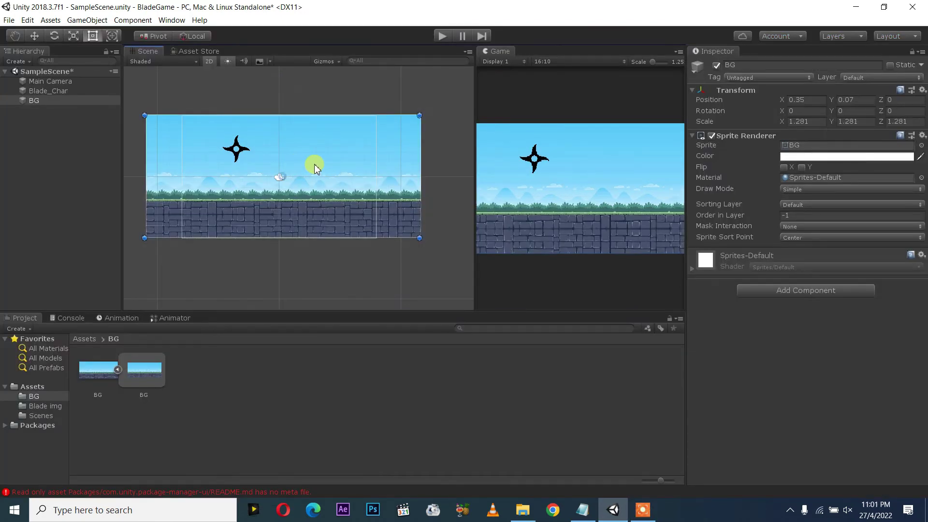
Drag the BG sprite right to position 2.53, -0.03 so it covers the Game view
left_click_drag(317, 157, 338, 159)
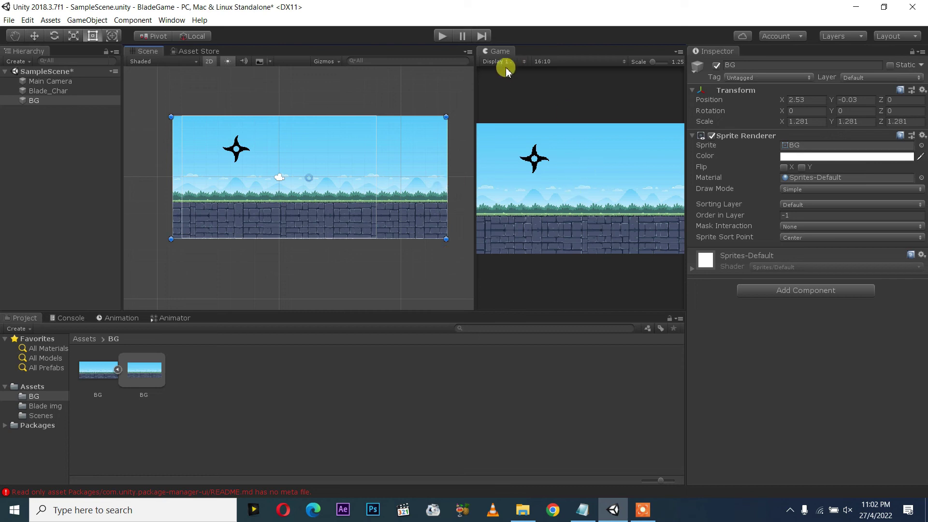
Run Play mode to watch the animated shuriken over the sky-and-stone-wall backdrop
left_click(444, 37)
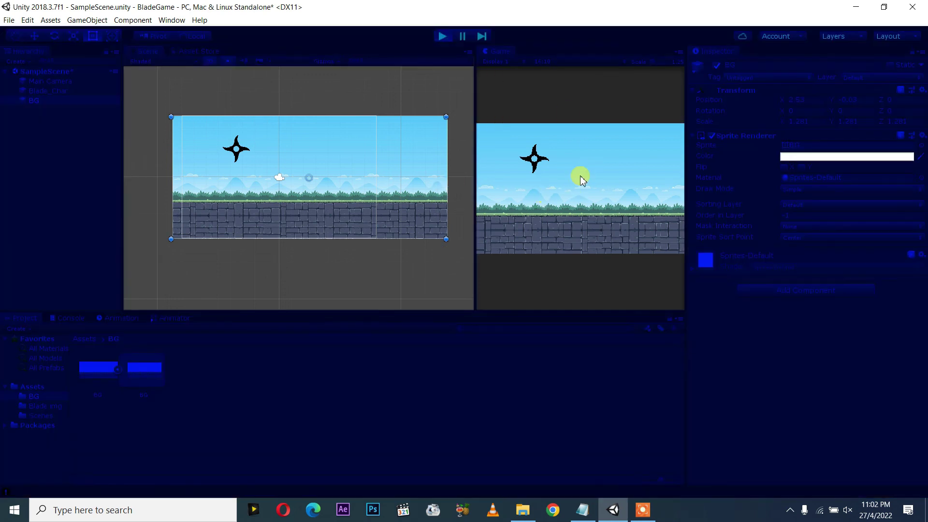